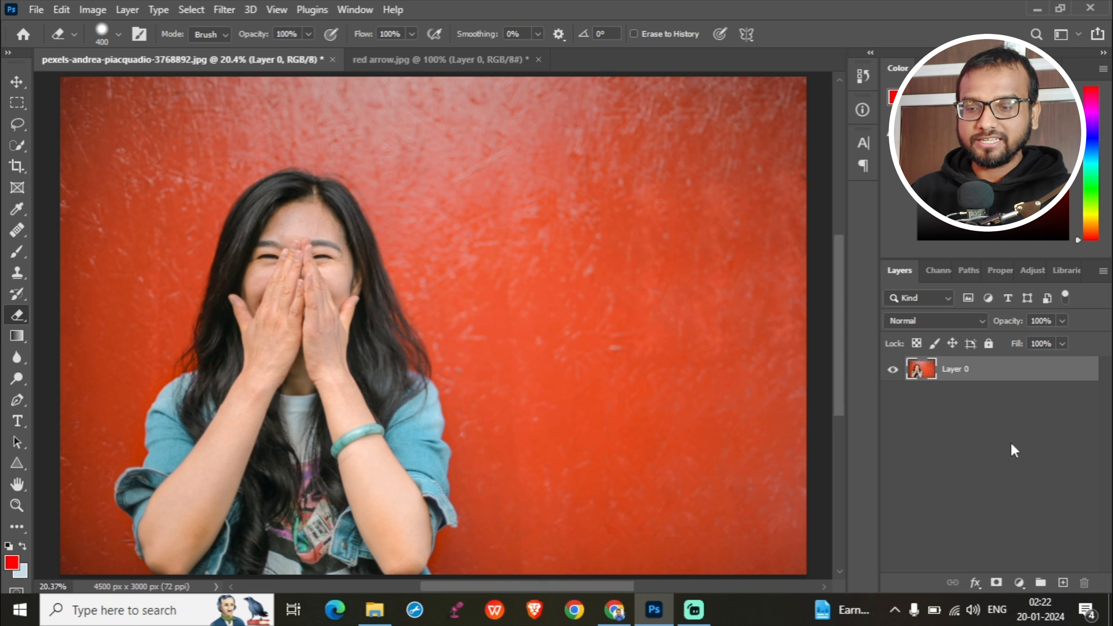
Step: Add a dark brown Solid Color fill layer and place it beneath the photo layer
{"action": "left_click", "coordinate": [1018, 583]}
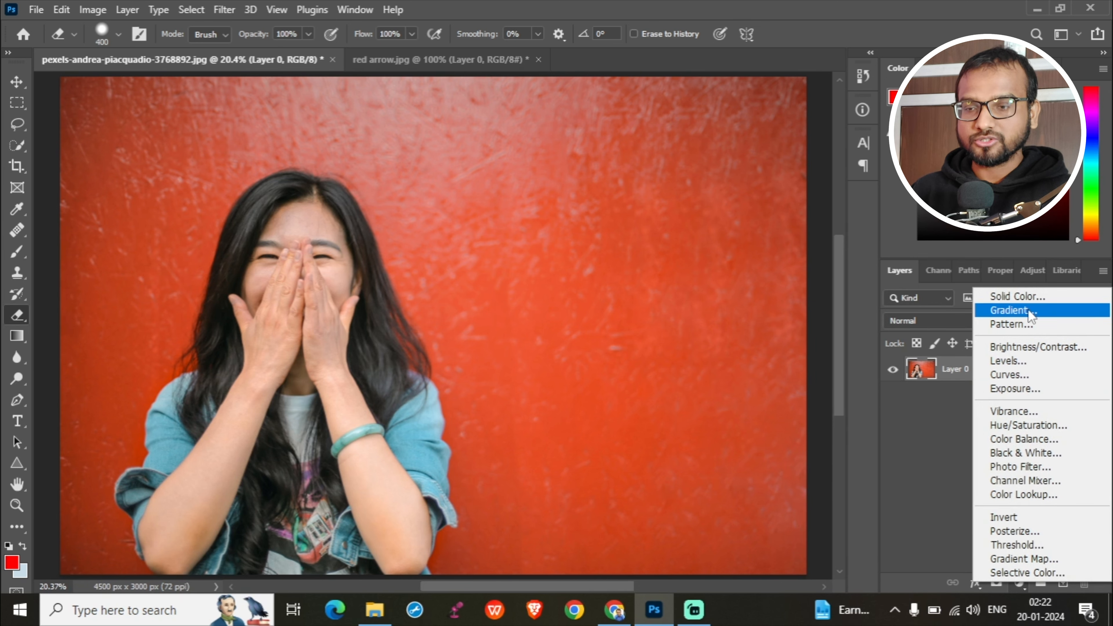
{"action": "left_click", "coordinate": [1025, 297]}
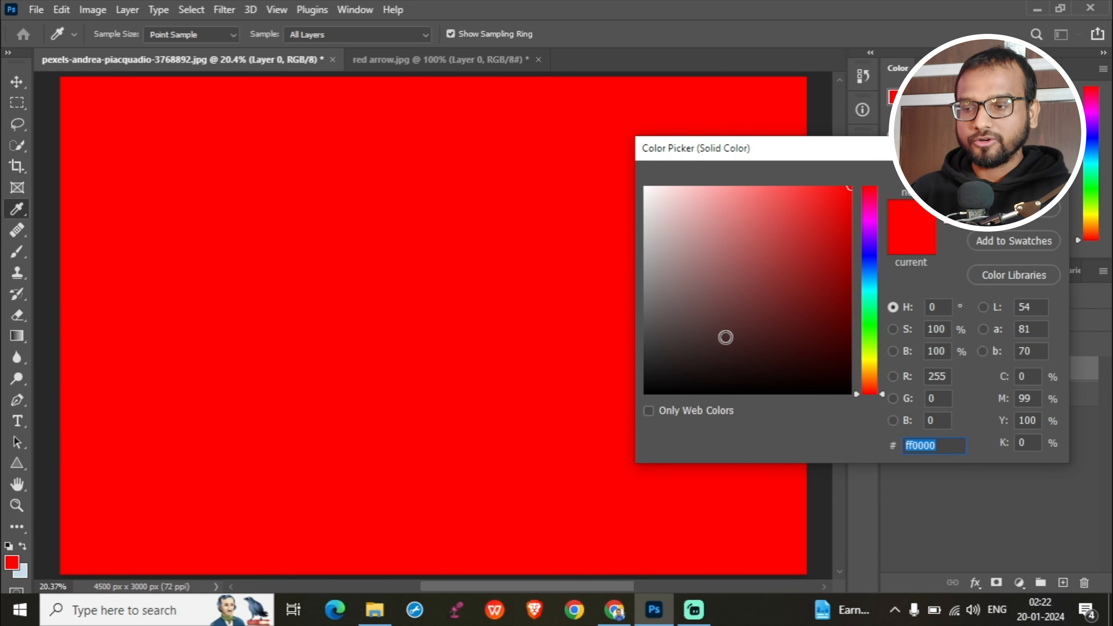
{"action": "mouse_move", "coordinate": [725, 300]}
{"action": "left_mouse_down"}
{"action": "mouse_move", "coordinate": [733, 348]}
{"action": "mouse_move", "coordinate": [715, 345]}
{"action": "left_mouse_up"}
{"action": "left_click", "coordinate": [1014, 172]}
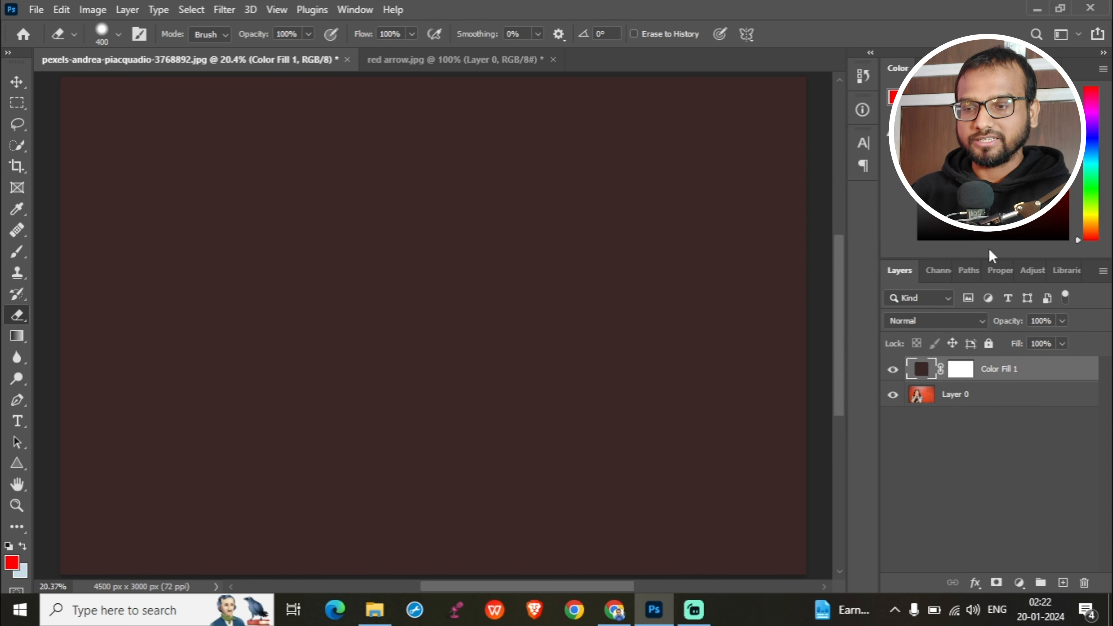
{"action": "left_click_drag", "start_coordinate": [1004, 371], "coordinate": [1006, 422]}
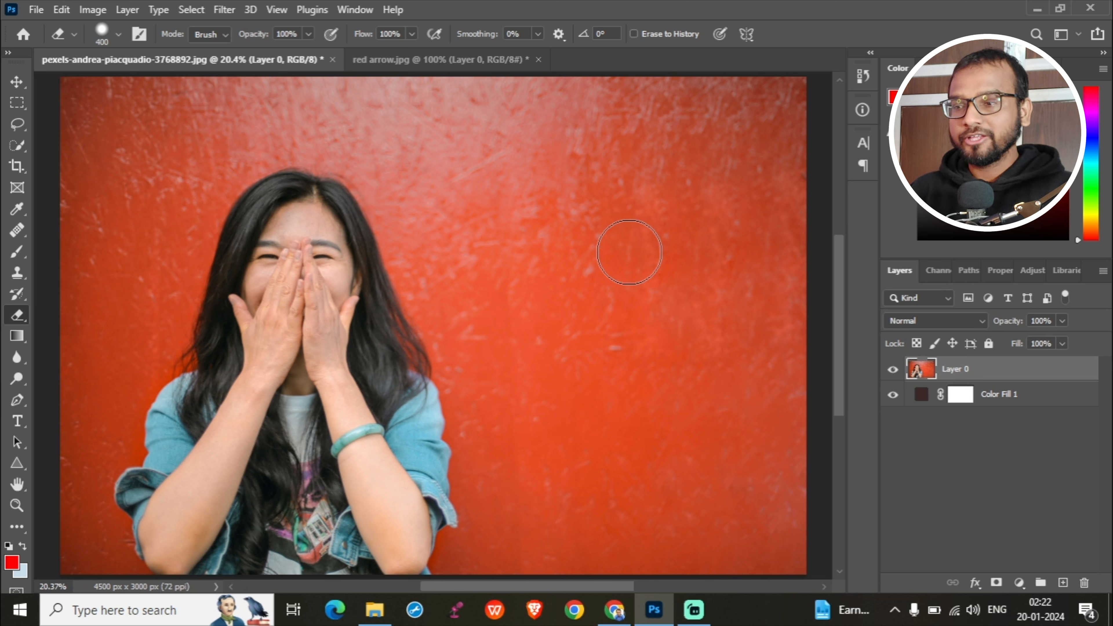
Step: Erase several strokes from the upper red wall beside the woman on Layer 0, undoing the final pass over the whole wall
{"action": "mouse_move", "coordinate": [589, 172]}
{"action": "left_mouse_down"}
{"action": "mouse_move", "coordinate": [591, 336]}
{"action": "mouse_move", "coordinate": [583, 179]}
{"action": "mouse_move", "coordinate": [472, 132]}
{"action": "mouse_move", "coordinate": [463, 219]}
{"action": "mouse_move", "coordinate": [487, 235]}
{"action": "mouse_move", "coordinate": [552, 199]}
{"action": "mouse_move", "coordinate": [582, 150]}
{"action": "mouse_move", "coordinate": [542, 100]}
{"action": "mouse_move", "coordinate": [820, 92]}
{"action": "mouse_move", "coordinate": [813, 258]}
{"action": "mouse_move", "coordinate": [838, 422]}
{"action": "left_mouse_up"}
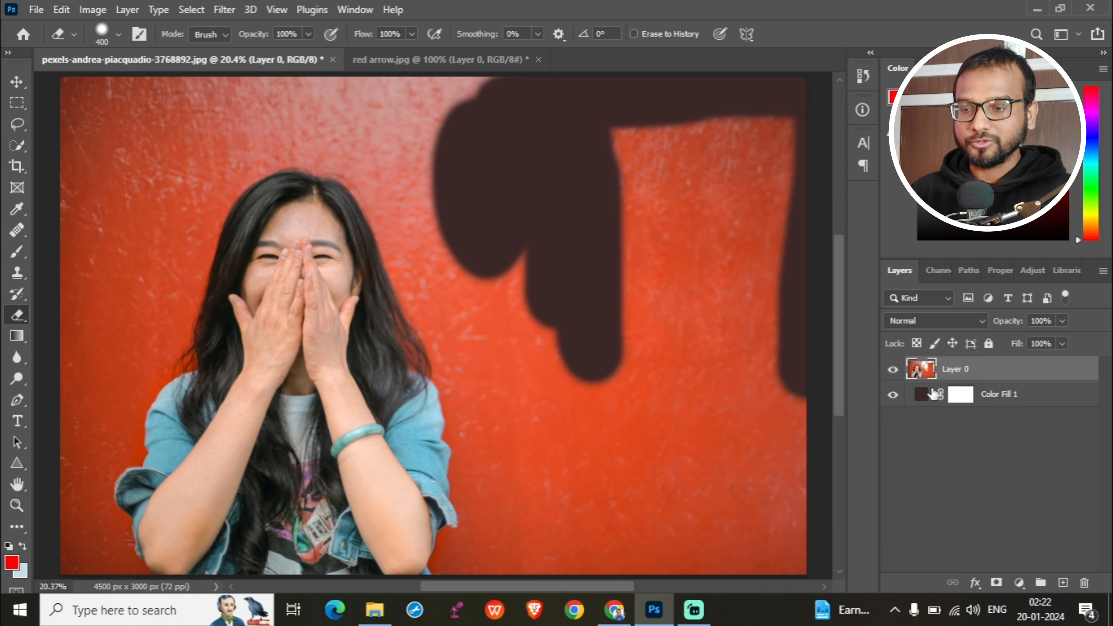
{"action": "mouse_move", "coordinate": [616, 129]}
{"action": "left_mouse_down"}
{"action": "mouse_move", "coordinate": [779, 131]}
{"action": "mouse_move", "coordinate": [783, 303]}
{"action": "mouse_move", "coordinate": [759, 151]}
{"action": "mouse_move", "coordinate": [734, 320]}
{"action": "mouse_move", "coordinate": [719, 137]}
{"action": "mouse_move", "coordinate": [681, 277]}
{"action": "mouse_move", "coordinate": [654, 148]}
{"action": "mouse_move", "coordinate": [619, 276]}
{"action": "mouse_move", "coordinate": [614, 227]}
{"action": "mouse_move", "coordinate": [614, 321]}
{"action": "mouse_move", "coordinate": [626, 374]}
{"action": "mouse_move", "coordinate": [665, 327]}
{"action": "mouse_move", "coordinate": [681, 394]}
{"action": "mouse_move", "coordinate": [715, 417]}
{"action": "mouse_move", "coordinate": [730, 392]}
{"action": "mouse_move", "coordinate": [767, 491]}
{"action": "mouse_move", "coordinate": [773, 380]}
{"action": "mouse_move", "coordinate": [795, 507]}
{"action": "mouse_move", "coordinate": [799, 438]}
{"action": "mouse_move", "coordinate": [802, 564]}
{"action": "mouse_move", "coordinate": [699, 531]}
{"action": "mouse_move", "coordinate": [668, 413]}
{"action": "mouse_move", "coordinate": [700, 544]}
{"action": "mouse_move", "coordinate": [733, 448]}
{"action": "mouse_move", "coordinate": [748, 555]}
{"action": "mouse_move", "coordinate": [703, 447]}
{"action": "mouse_move", "coordinate": [660, 544]}
{"action": "mouse_move", "coordinate": [615, 372]}
{"action": "mouse_move", "coordinate": [641, 567]}
{"action": "mouse_move", "coordinate": [673, 539]}
{"action": "mouse_move", "coordinate": [696, 550]}
{"action": "mouse_move", "coordinate": [602, 547]}
{"action": "mouse_move", "coordinate": [586, 384]}
{"action": "mouse_move", "coordinate": [570, 583]}
{"action": "mouse_move", "coordinate": [562, 420]}
{"action": "mouse_move", "coordinate": [532, 579]}
{"action": "mouse_move", "coordinate": [555, 388]}
{"action": "mouse_move", "coordinate": [518, 355]}
{"action": "mouse_move", "coordinate": [503, 250]}
{"action": "mouse_move", "coordinate": [503, 338]}
{"action": "mouse_move", "coordinate": [434, 140]}
{"action": "mouse_move", "coordinate": [485, 102]}
{"action": "mouse_move", "coordinate": [438, 95]}
{"action": "left_mouse_up"}
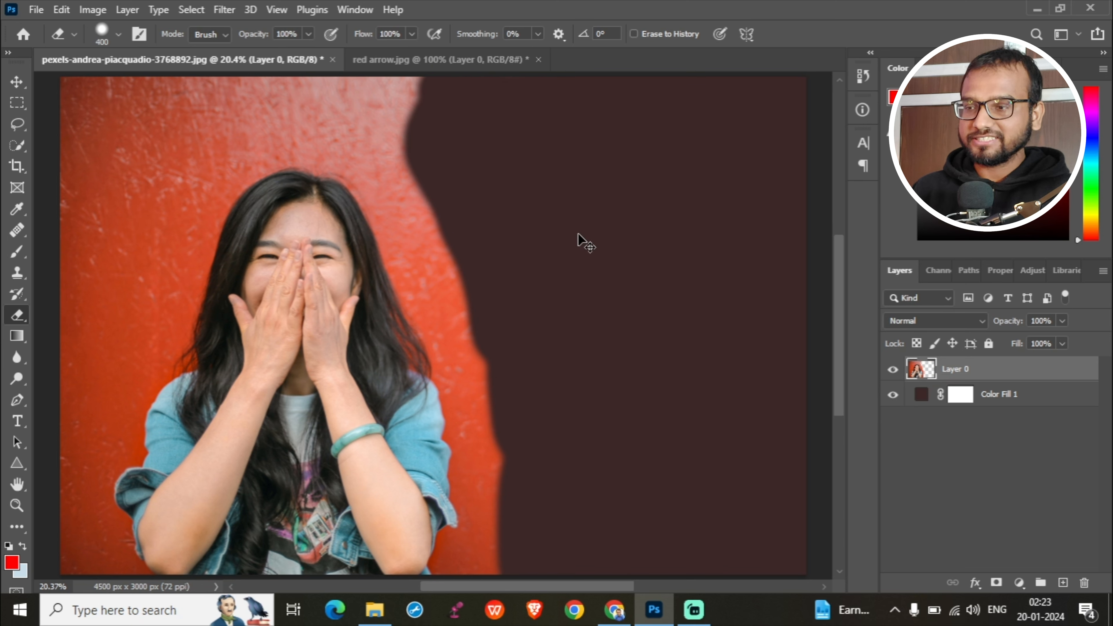
{"action": "key", "text": "ctrl+z"}
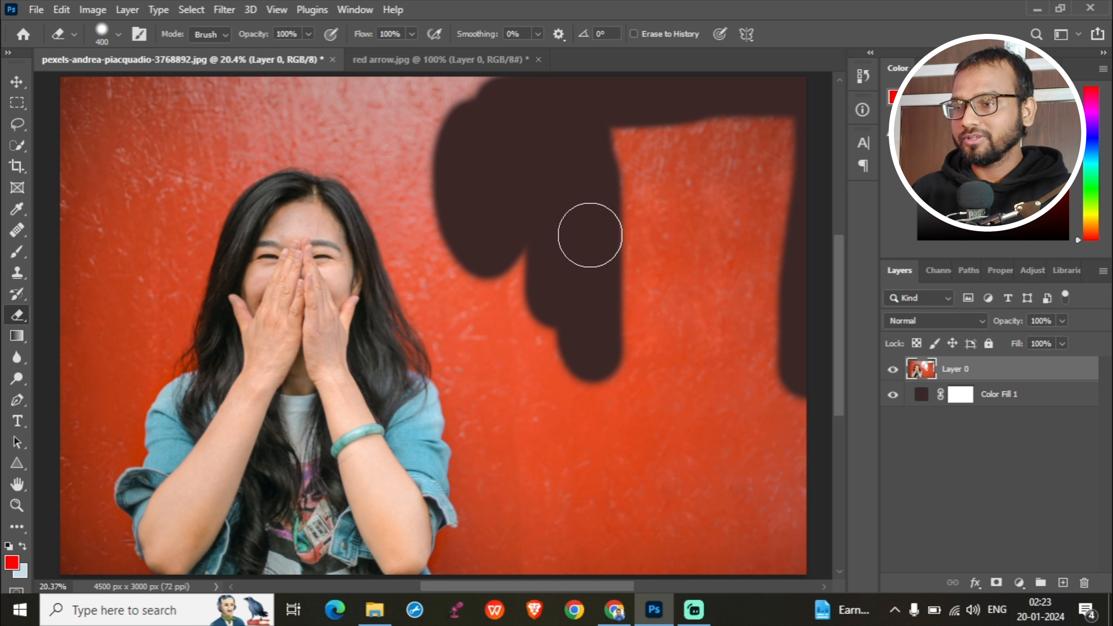
Step: Try smaller sizes for the eraser brush and set its size to 500 px
{"action": "right_click", "coordinate": [677, 234]}
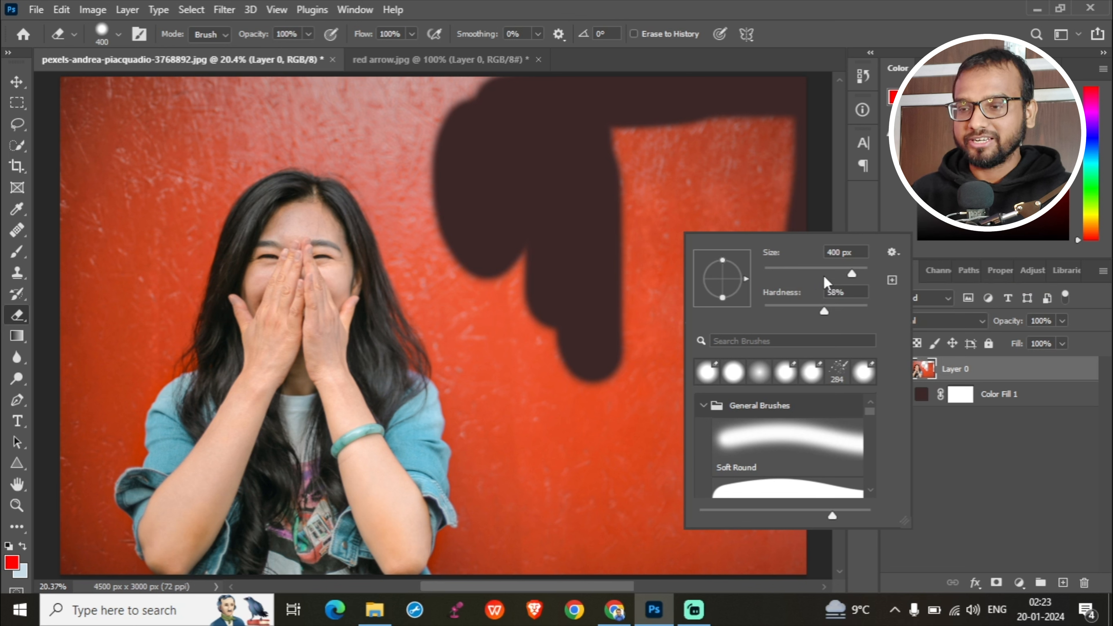
{"action": "left_click_drag", "start_coordinate": [844, 276], "coordinate": [805, 277]}
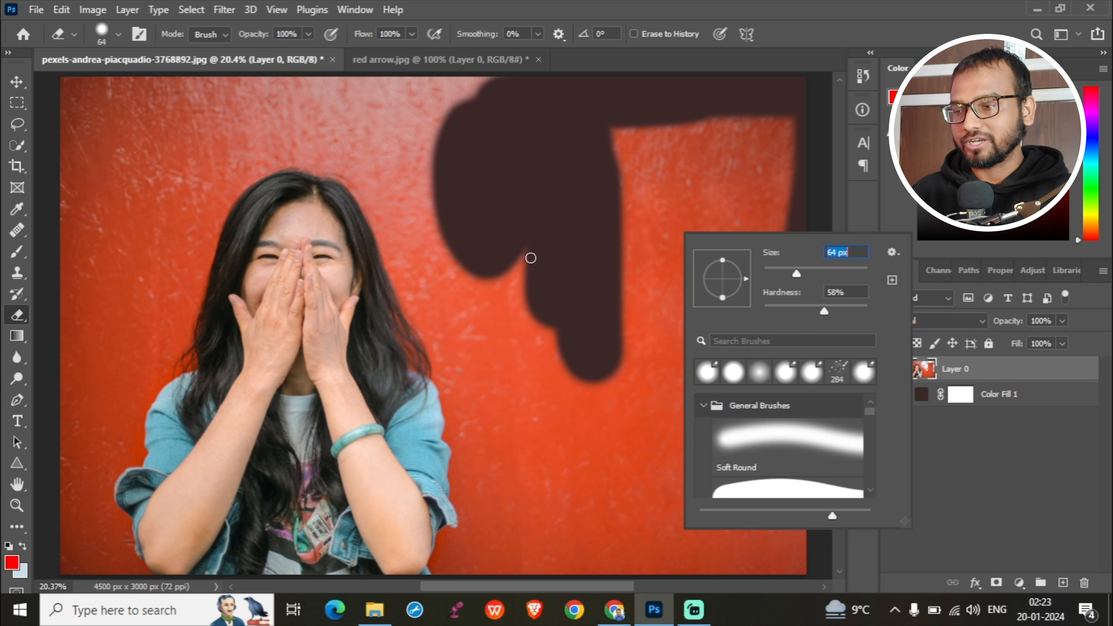
{"action": "left_click_drag", "start_coordinate": [796, 281], "coordinate": [850, 280]}
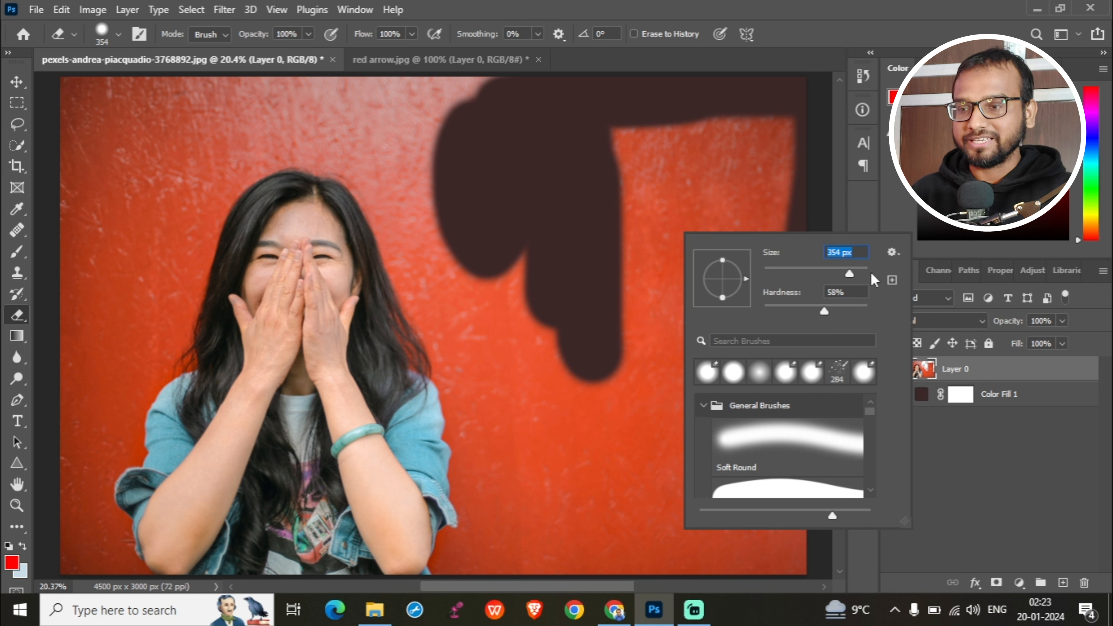
{"action": "type", "text": "500"}
{"action": "key", "text": "Return"}
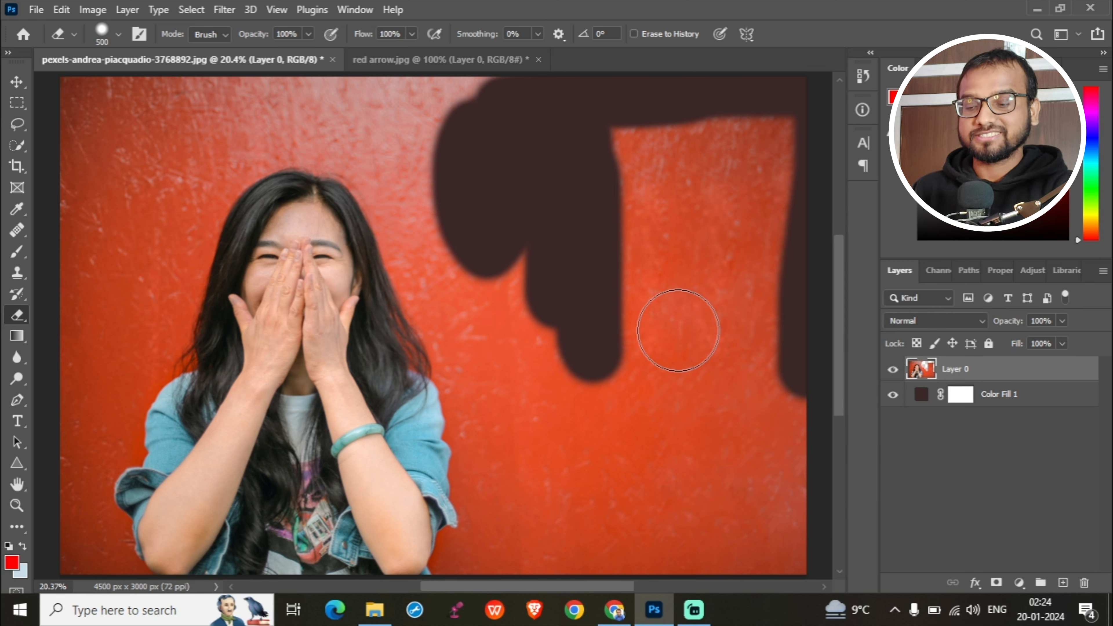
Step: Shrink the eraser brush to 200 px, enlarge it to 800 px, and bring it back to 400 px
{"action": "key", "text": "bracketleft"}
{"action": "key", "text": "bracketleft"}
{"action": "key", "text": "bracketleft"}
{"action": "key", "text": "bracketleft"}
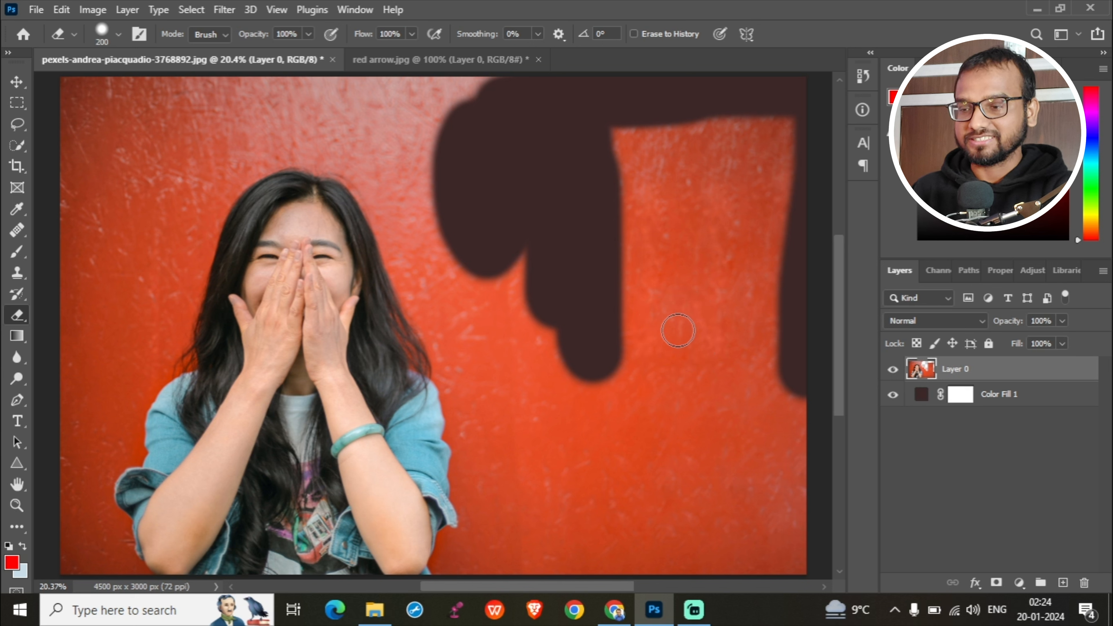
{"action": "key", "text": "bracketright"}
{"action": "key", "text": "bracketright"}
{"action": "key", "text": "bracketright"}
{"action": "key", "text": "bracketright"}
{"action": "key", "text": "bracketright"}
{"action": "key", "text": "bracketright"}
{"action": "key", "text": "bracketright"}
{"action": "key", "text": "bracketright"}
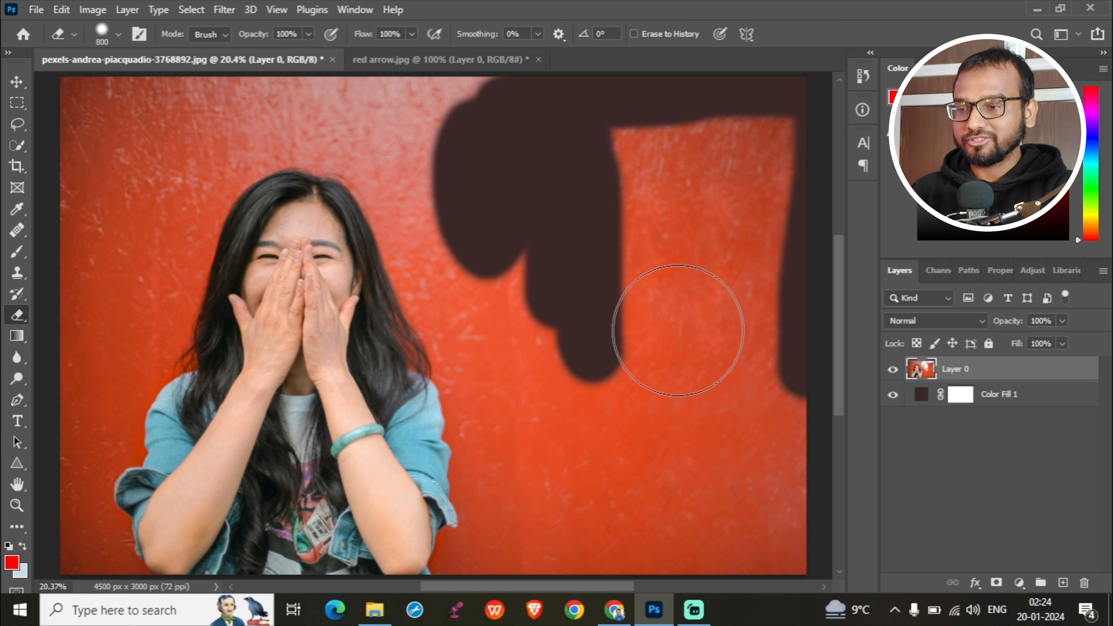
{"action": "key", "text": "bracketleft"}
{"action": "key", "text": "bracketleft"}
{"action": "key", "text": "bracketleft"}
{"action": "key", "text": "bracketleft"}
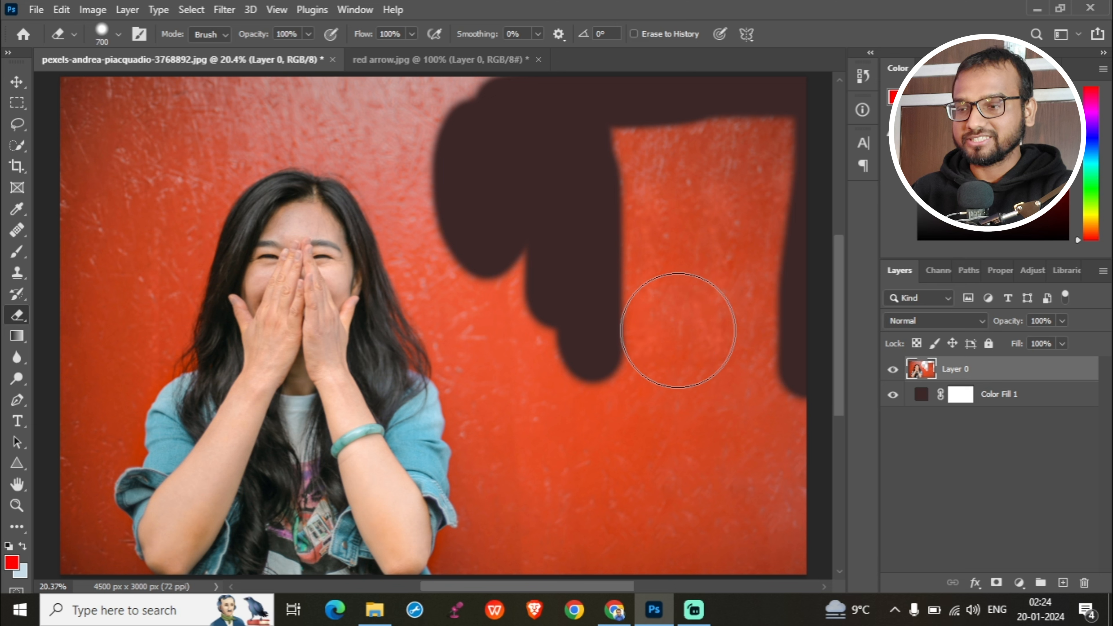
{"action": "key", "text": "bracketleft"}
Step: Set the eraser hardness to 0% and erase a soft-edged vertical stroke in the remaining red wall
{"action": "right_click", "coordinate": [664, 230]}
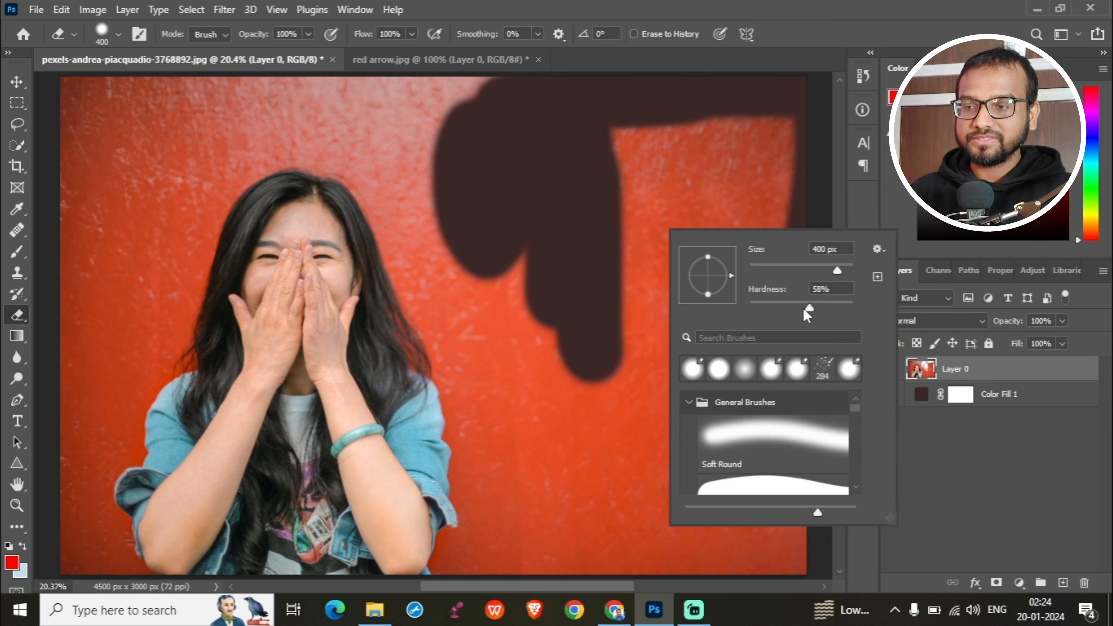
{"action": "left_click_drag", "start_coordinate": [812, 308], "coordinate": [735, 315]}
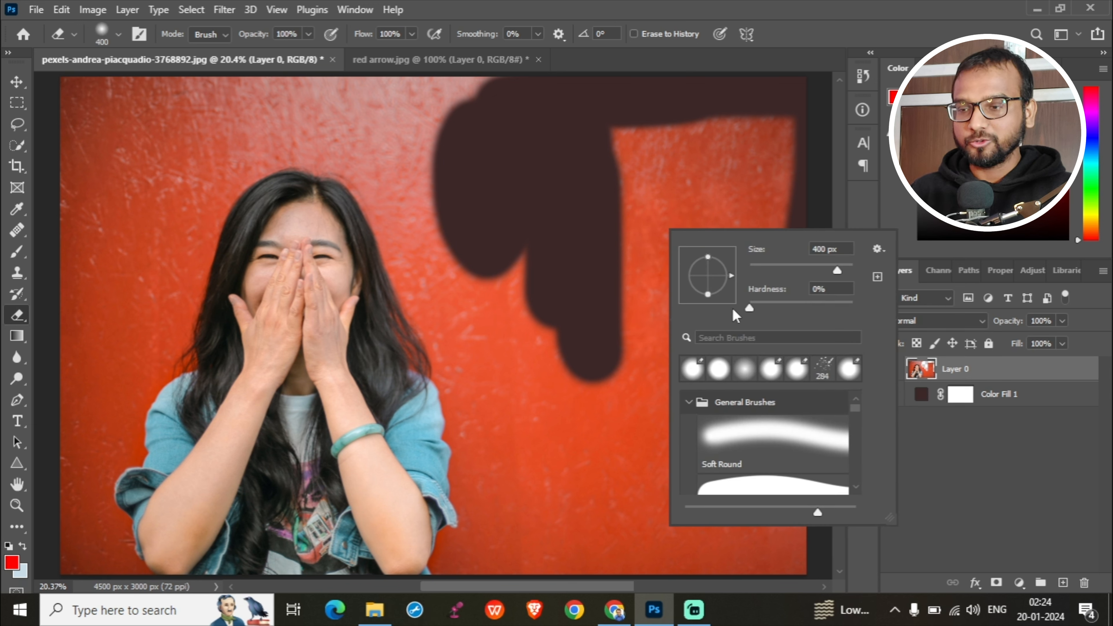
{"action": "key", "text": "Return"}
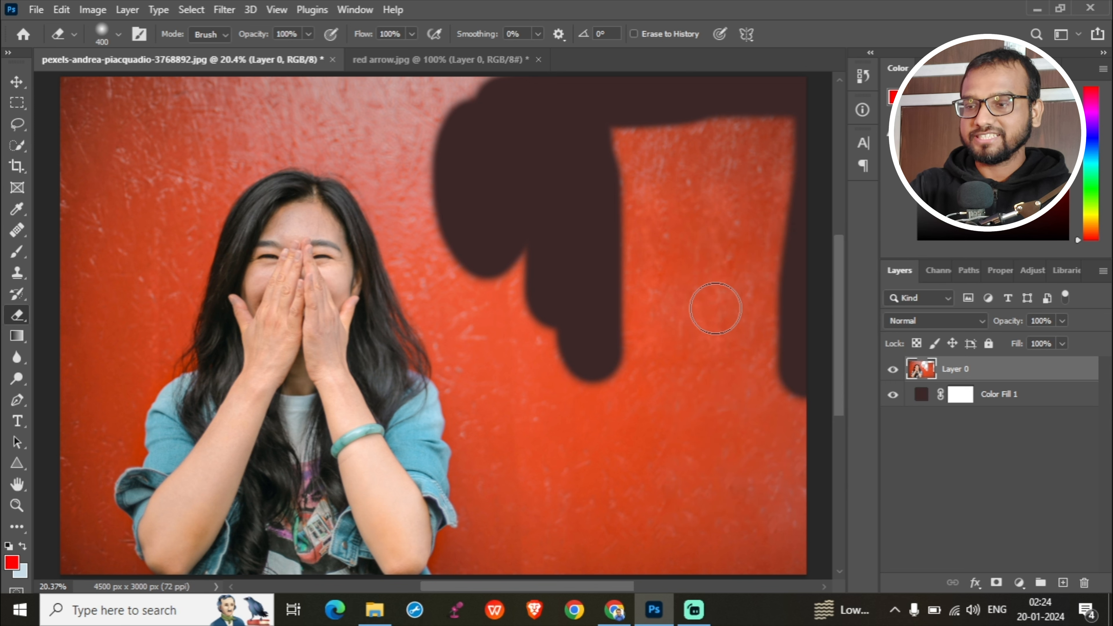
{"action": "left_click", "coordinate": [681, 270]}
{"action": "left_click_drag", "start_coordinate": [682, 290], "coordinate": [686, 434]}
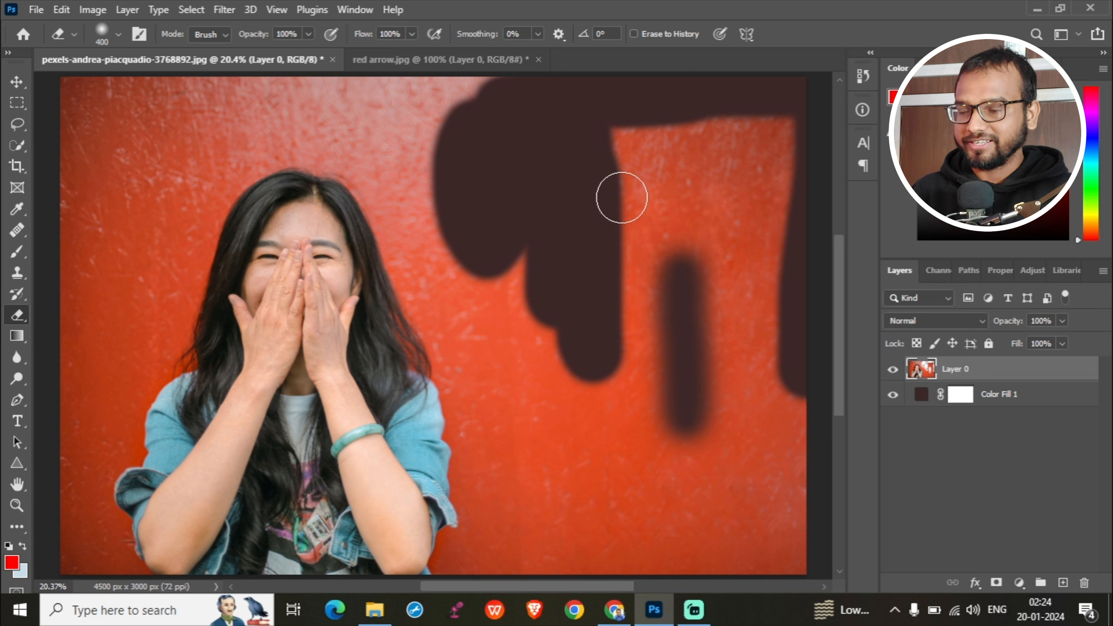
Step: Test the eraser at 100% hardness with a diagonal stroke low on the red wall, and undo both the hard and soft test strokes
{"action": "right_click", "coordinate": [711, 200]}
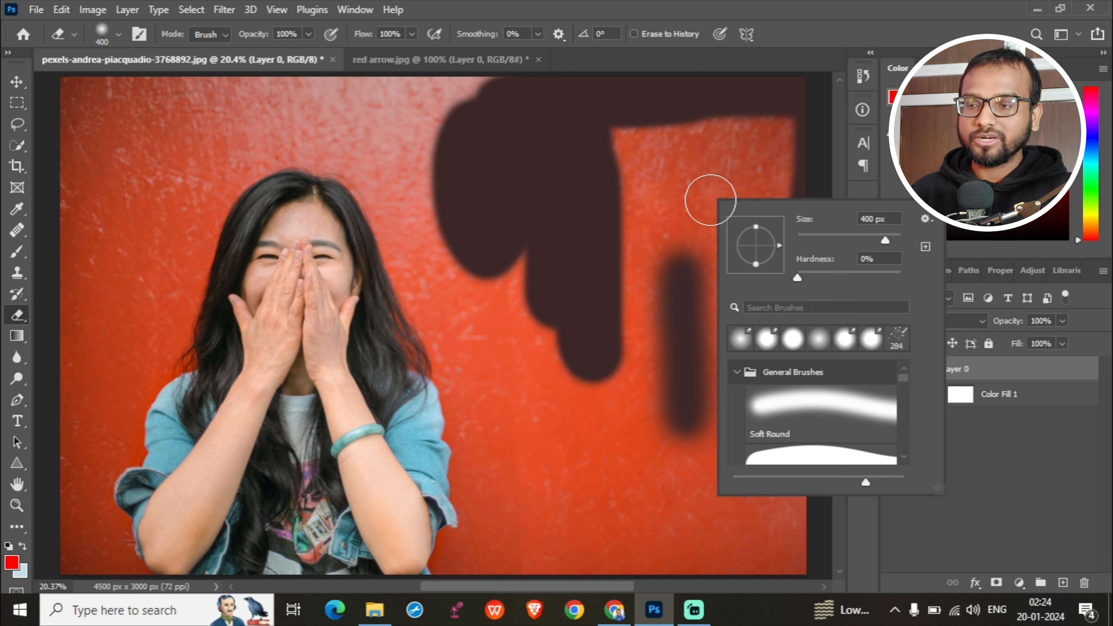
{"action": "left_click_drag", "start_coordinate": [801, 280], "coordinate": [963, 284]}
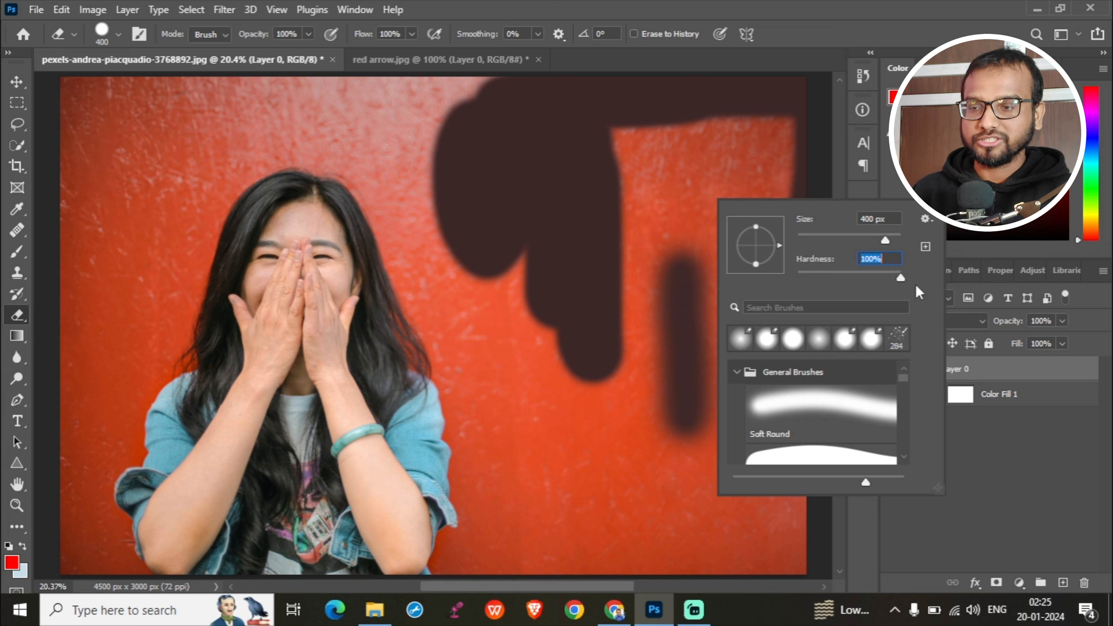
{"action": "key", "text": "Return"}
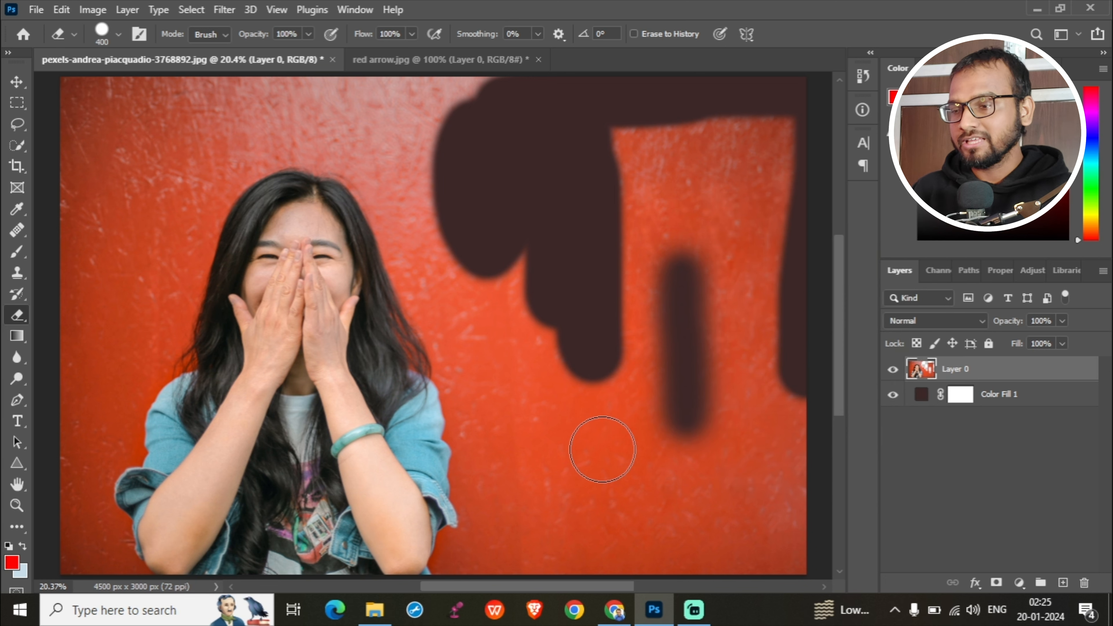
{"action": "left_click_drag", "start_coordinate": [552, 463], "coordinate": [712, 513]}
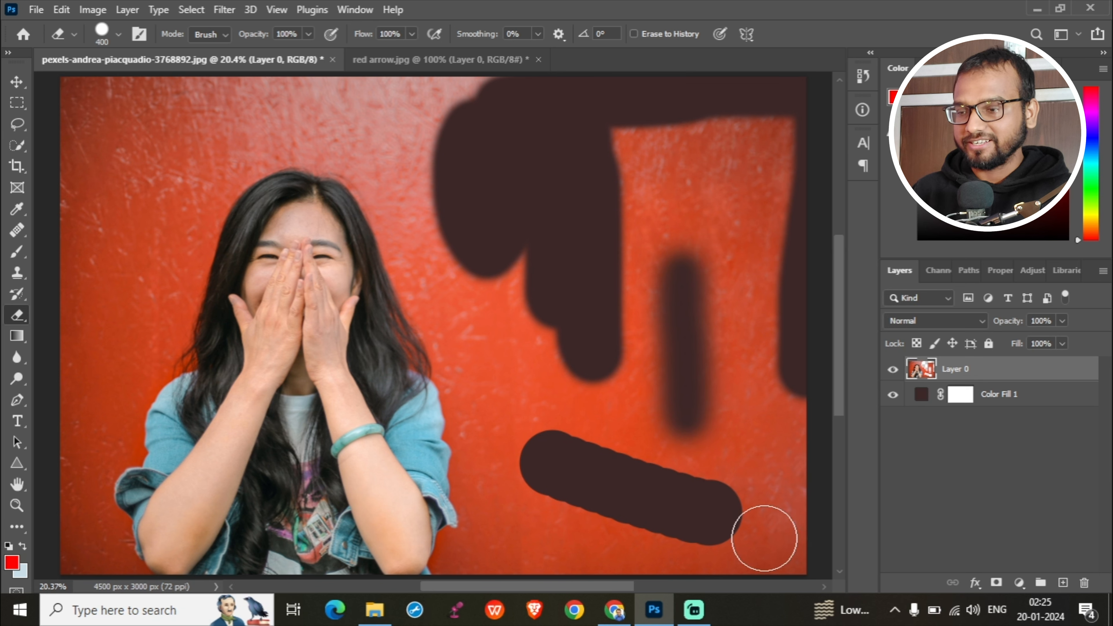
{"action": "key", "text": "ctrl+z"}
{"action": "key", "text": "ctrl+z"}
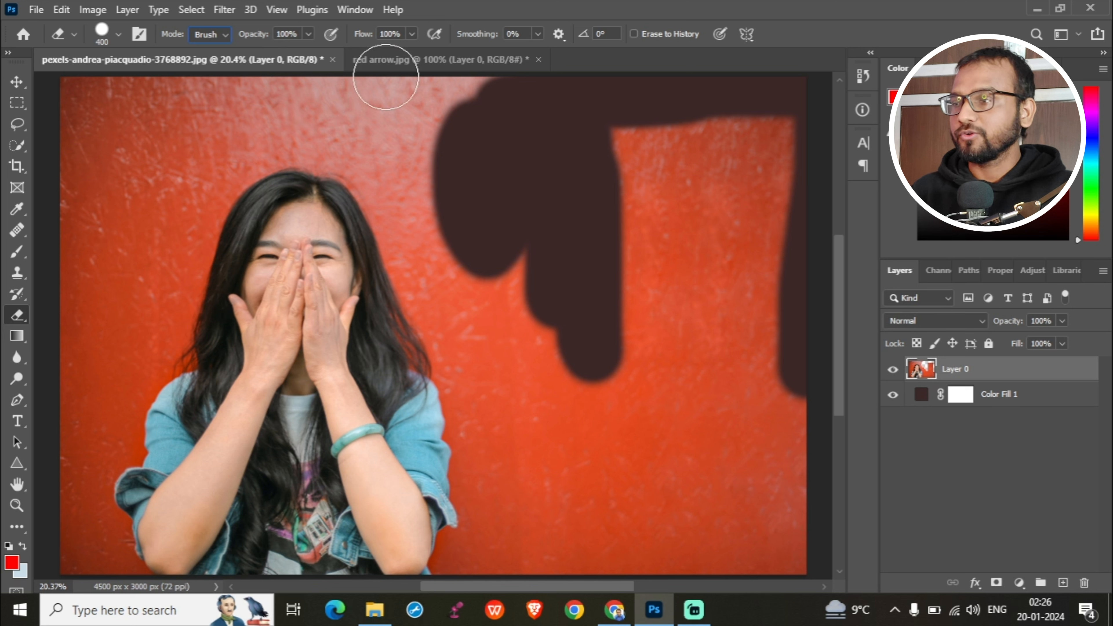
Step: Set the eraser opacity to 33% and partially erase a tall patch on the lower red wall
{"action": "left_click", "coordinate": [309, 34]}
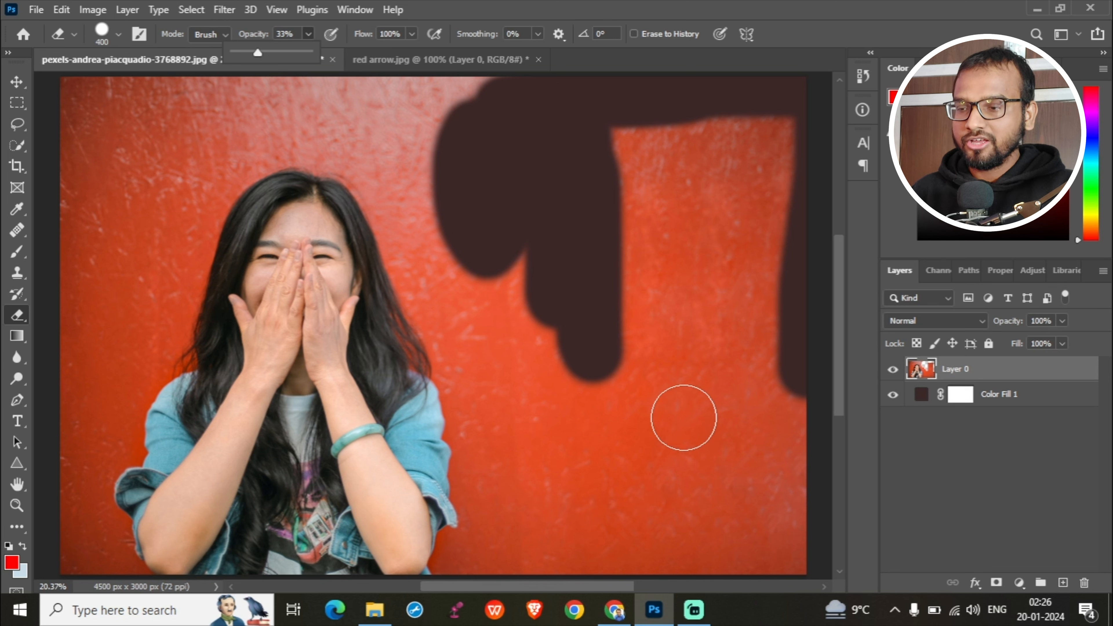
{"action": "mouse_move", "coordinate": [684, 405]}
{"action": "left_mouse_down"}
{"action": "mouse_move", "coordinate": [668, 487]}
{"action": "mouse_move", "coordinate": [673, 378]}
{"action": "mouse_move", "coordinate": [658, 455]}
{"action": "mouse_move", "coordinate": [665, 492]}
{"action": "mouse_move", "coordinate": [665, 405]}
{"action": "mouse_move", "coordinate": [691, 349]}
{"action": "mouse_move", "coordinate": [705, 482]}
{"action": "mouse_move", "coordinate": [728, 390]}
{"action": "mouse_move", "coordinate": [674, 370]}
{"action": "mouse_move", "coordinate": [707, 351]}
{"action": "left_mouse_up"}
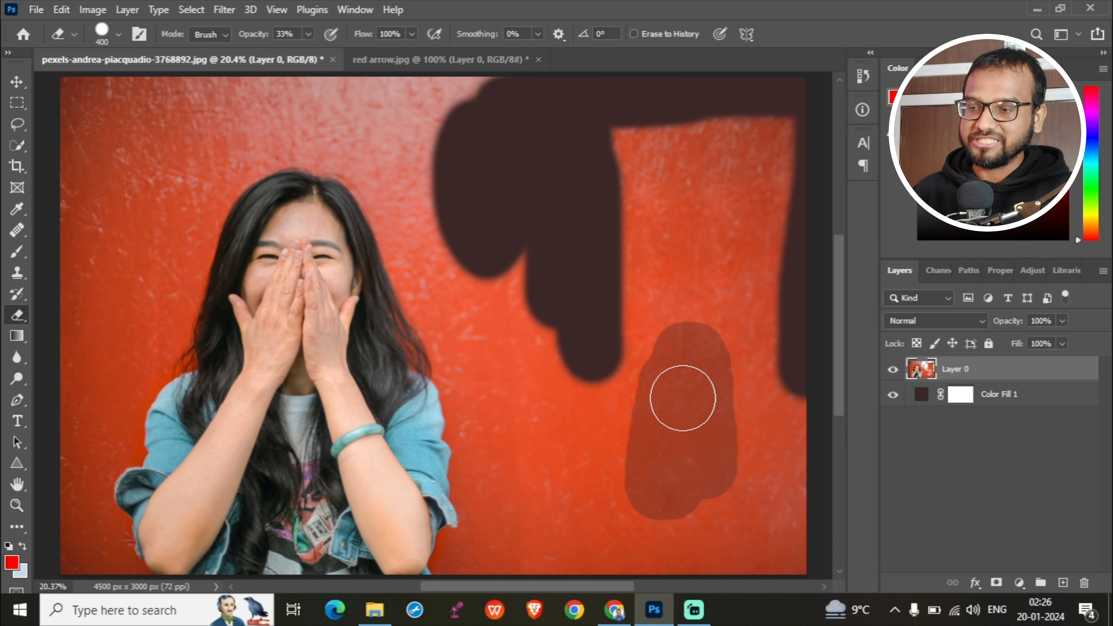
Step: Restore the eraser opacity to 100%, reduce flow to 38%, and erase an oval patch above the semi-transparent one with repeated passes
{"action": "left_click_drag", "start_coordinate": [308, 34], "coordinate": [311, 55]}
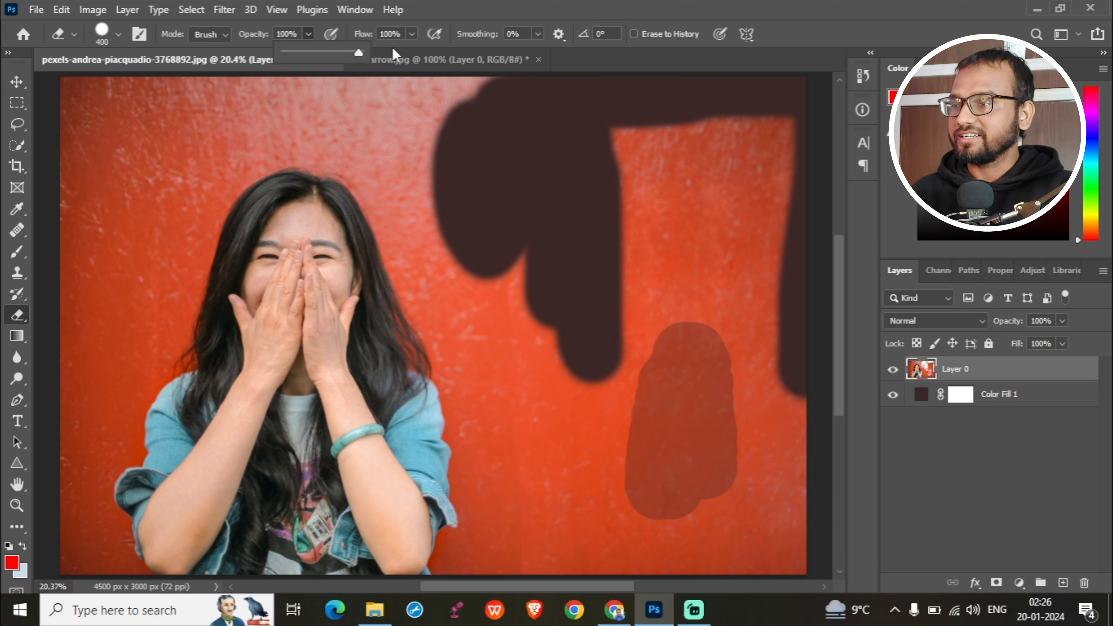
{"action": "left_click", "coordinate": [412, 35]}
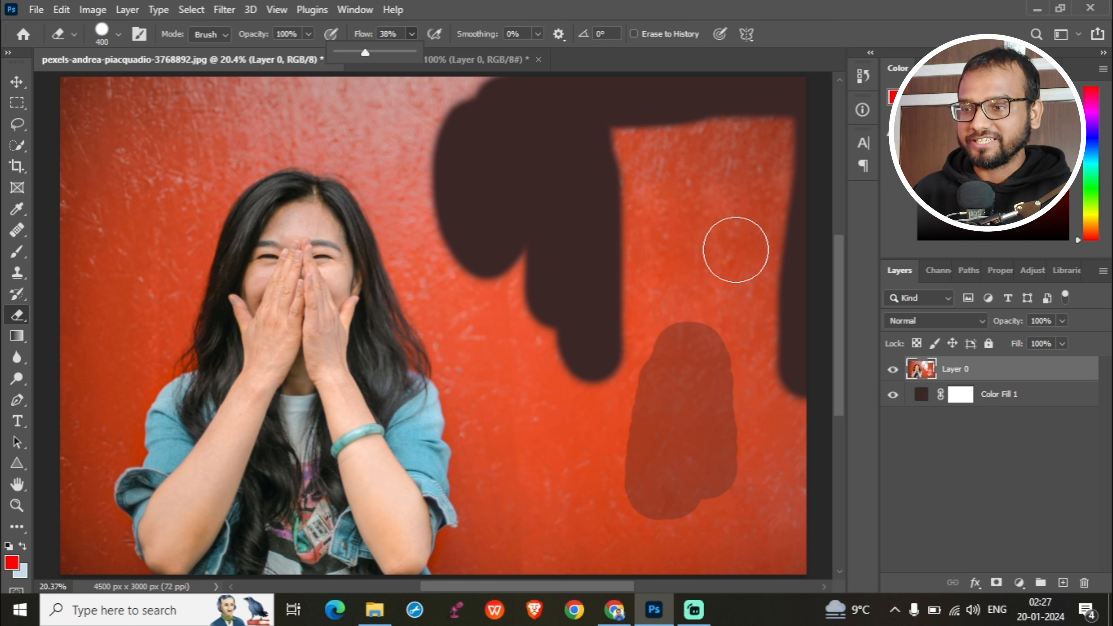
{"action": "left_click", "coordinate": [698, 191]}
{"action": "left_click_drag", "start_coordinate": [698, 191], "coordinate": [706, 264]}
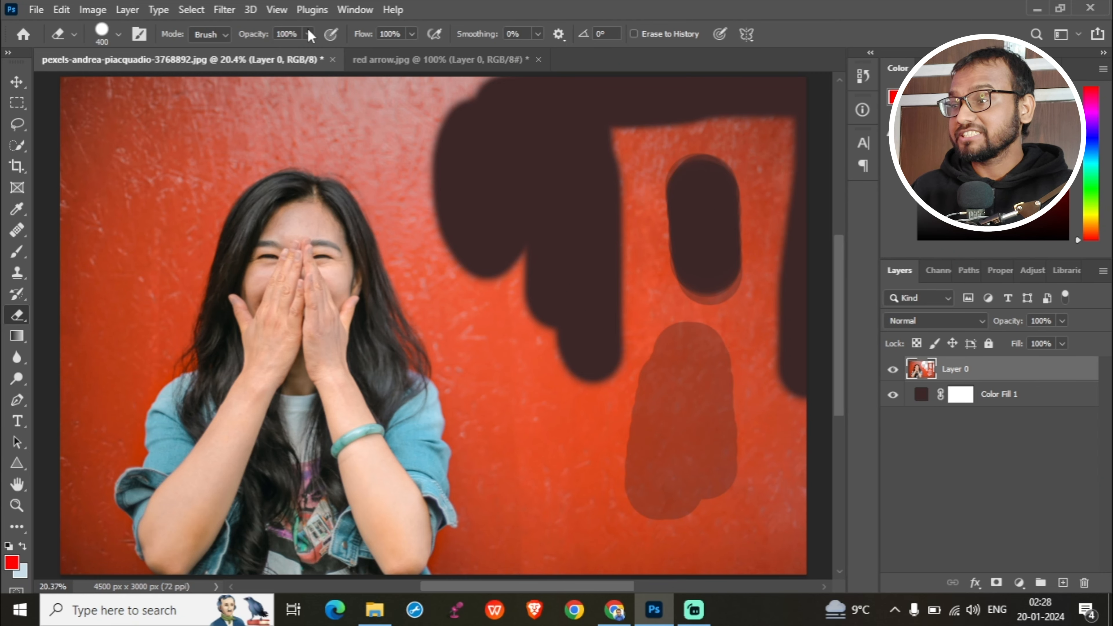
Step: Set the eraser opacity to 34% at full flow and partially erase a patch between the woman and the first semi-transparent patch
{"action": "left_click", "coordinate": [309, 34]}
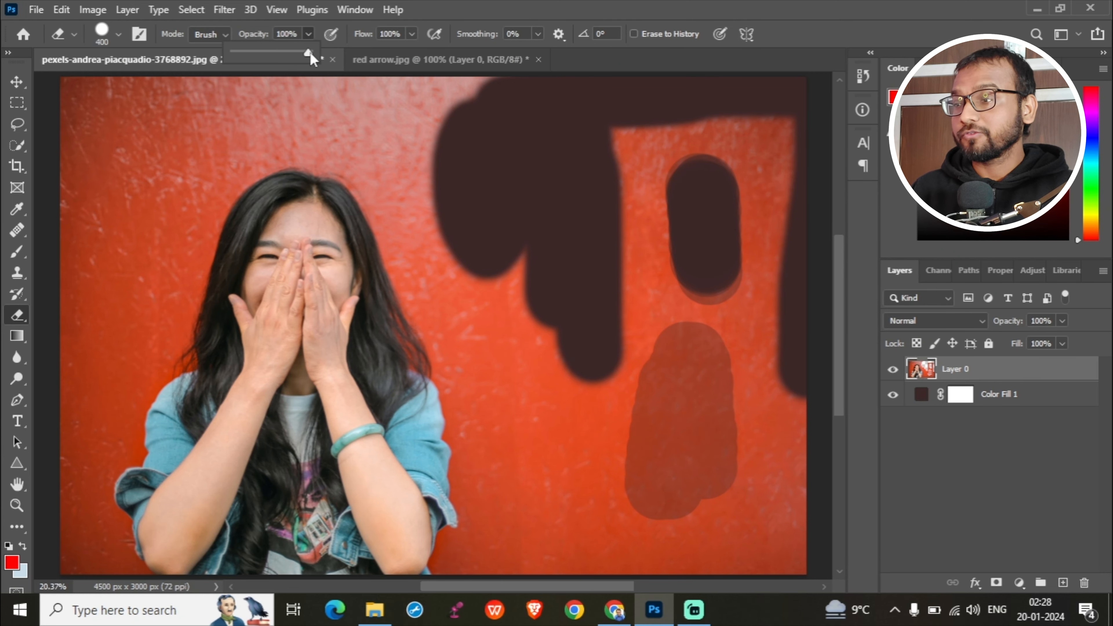
{"action": "left_click_drag", "start_coordinate": [265, 55], "coordinate": [259, 54]}
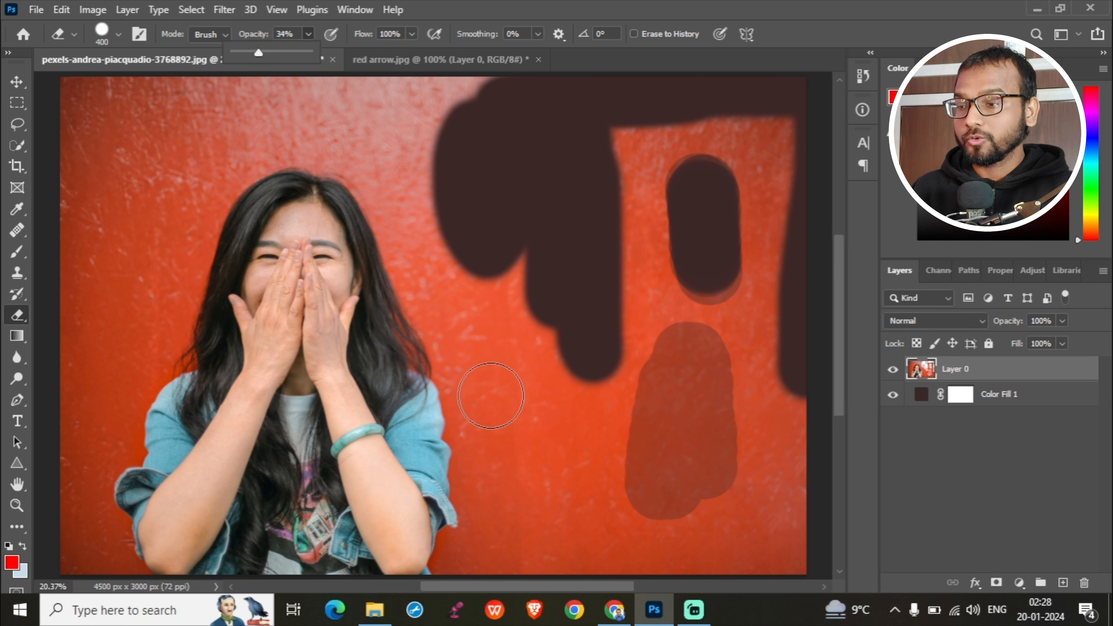
{"action": "mouse_move", "coordinate": [552, 428]}
{"action": "left_mouse_down"}
{"action": "mouse_move", "coordinate": [553, 495]}
{"action": "mouse_move", "coordinate": [554, 417]}
{"action": "mouse_move", "coordinate": [552, 512]}
{"action": "mouse_move", "coordinate": [551, 416]}
{"action": "left_mouse_up"}
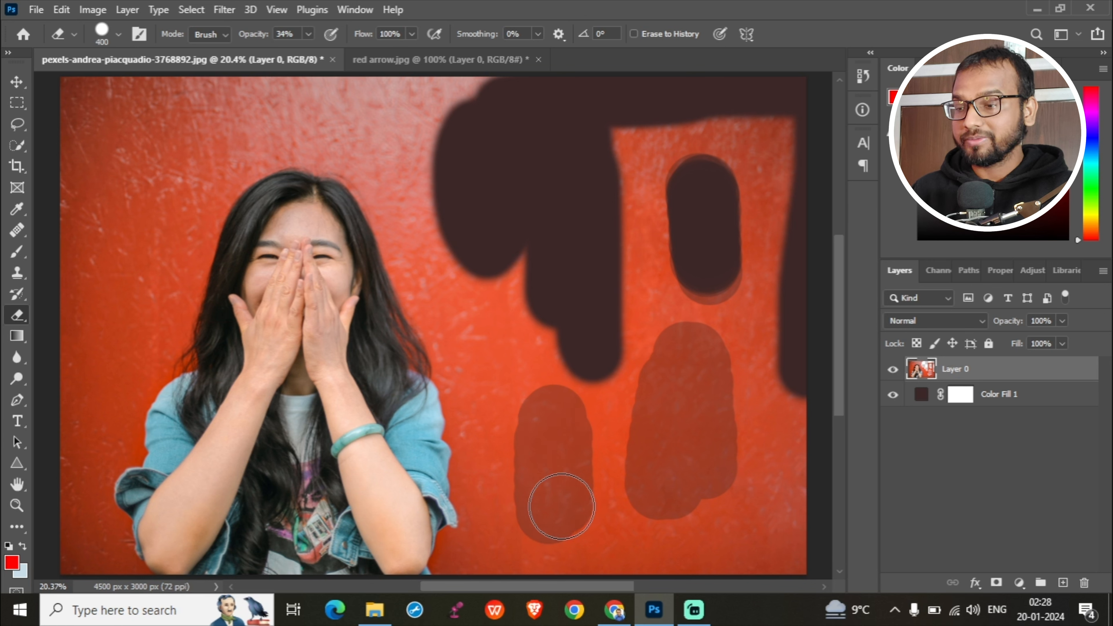
{"action": "left_click_drag", "start_coordinate": [557, 426], "coordinate": [551, 455]}
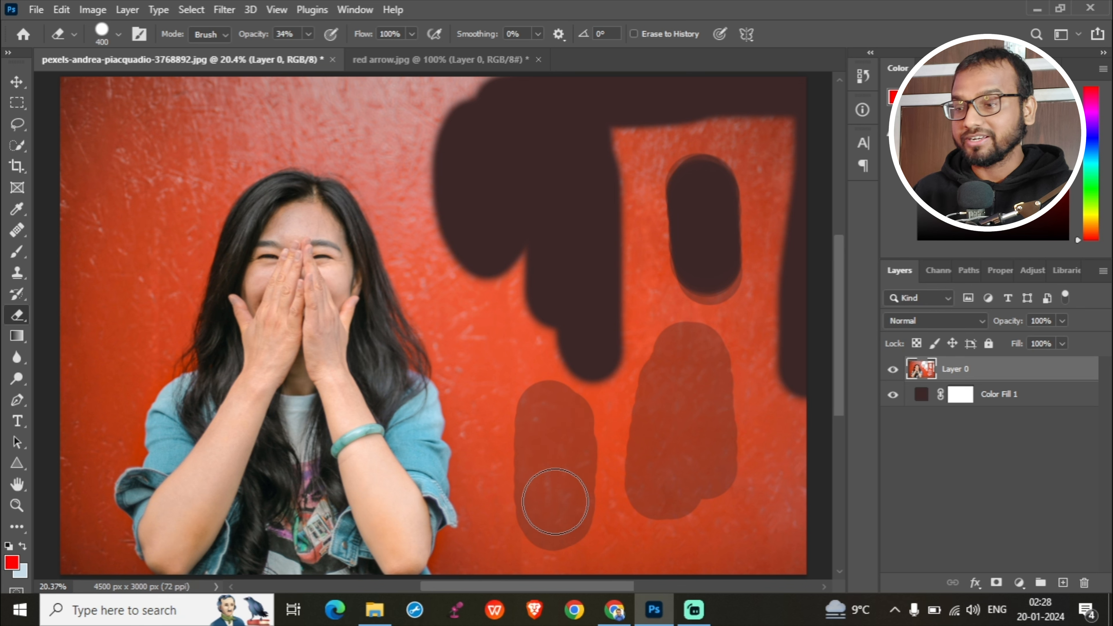
Step: Return the eraser opacity to 100%, set flow to 37%, and erase a patch in the wall's lower-right corner with repeated passes
{"action": "left_click", "coordinate": [308, 33]}
{"action": "left_click", "coordinate": [412, 33]}
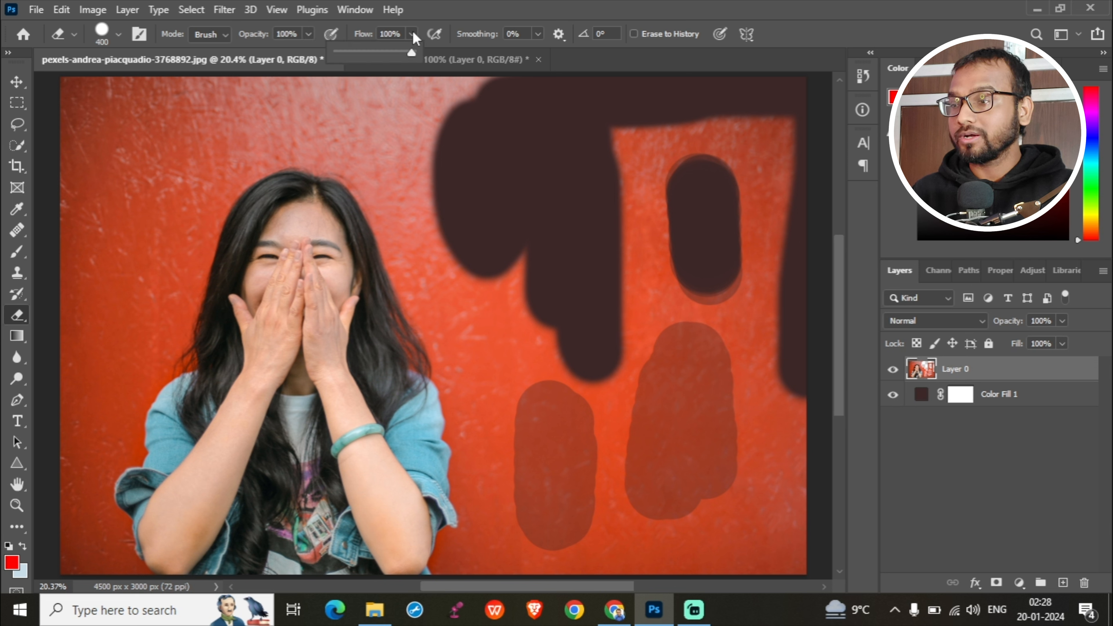
{"action": "left_click_drag", "start_coordinate": [371, 50], "coordinate": [369, 54]}
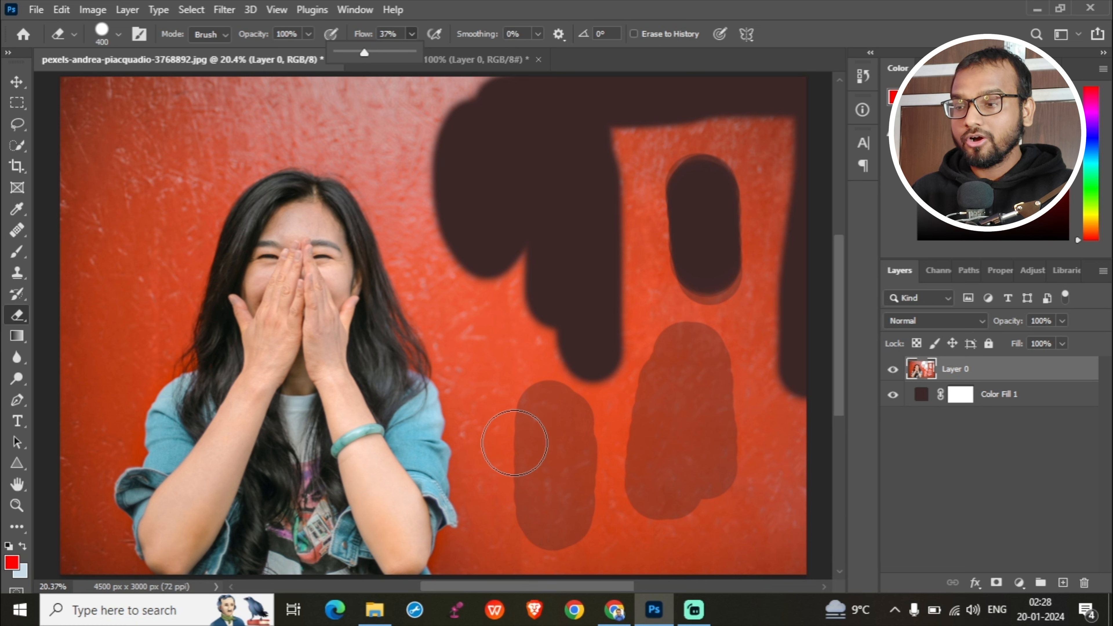
{"action": "mouse_move", "coordinate": [774, 460]}
{"action": "left_mouse_down"}
{"action": "mouse_move", "coordinate": [778, 549]}
{"action": "mouse_move", "coordinate": [777, 457]}
{"action": "mouse_move", "coordinate": [777, 540]}
{"action": "mouse_move", "coordinate": [776, 459]}
{"action": "mouse_move", "coordinate": [775, 471]}
{"action": "left_mouse_up"}
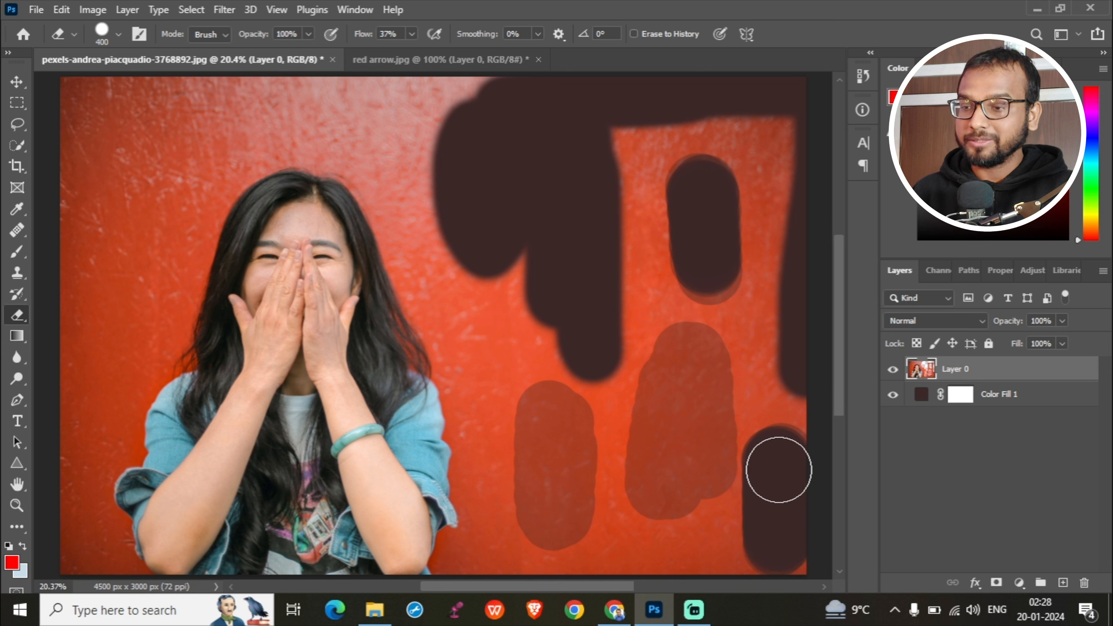